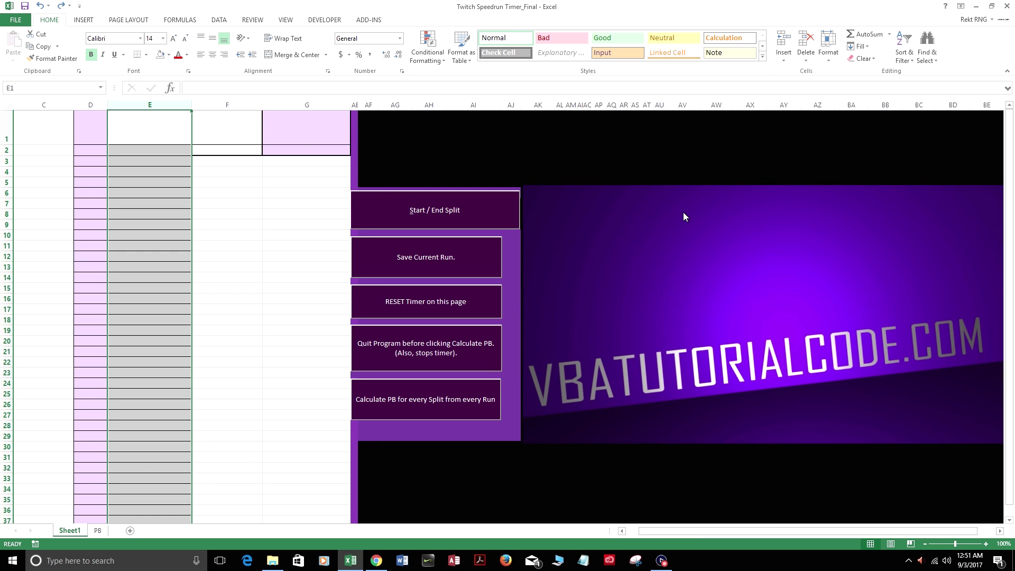
Time a ten-split run with Start / End Split and save it as sheet Run1
{"action": "left_click", "coordinate": [468, 217]}
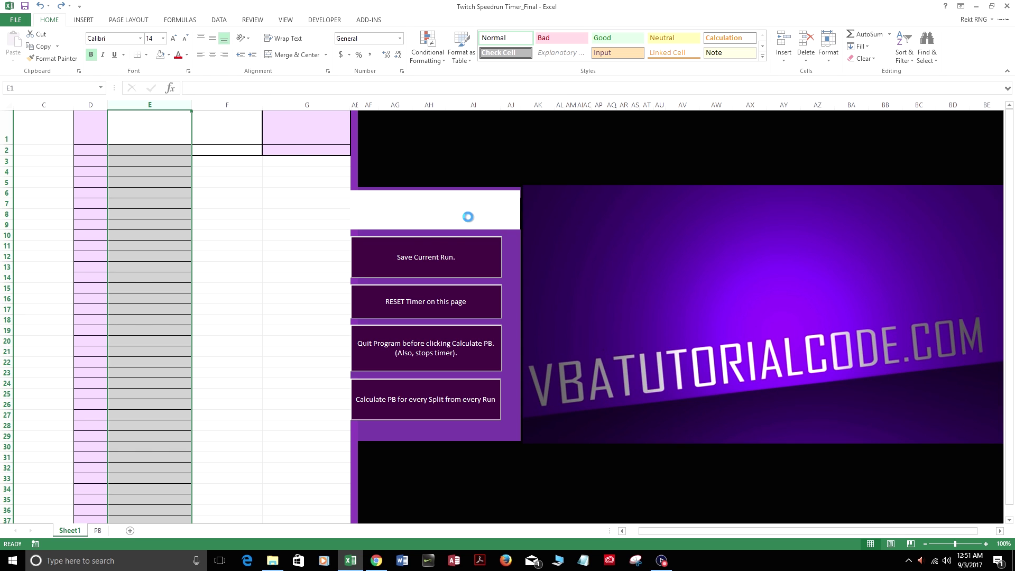
{"action": "left_click", "coordinate": [468, 216]}
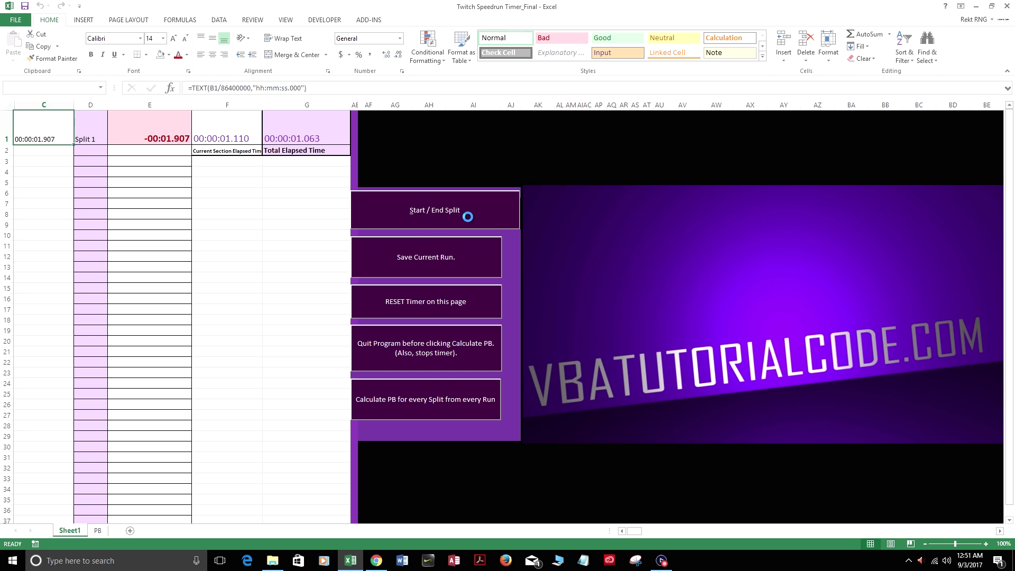
{"action": "left_click", "coordinate": [468, 216]}
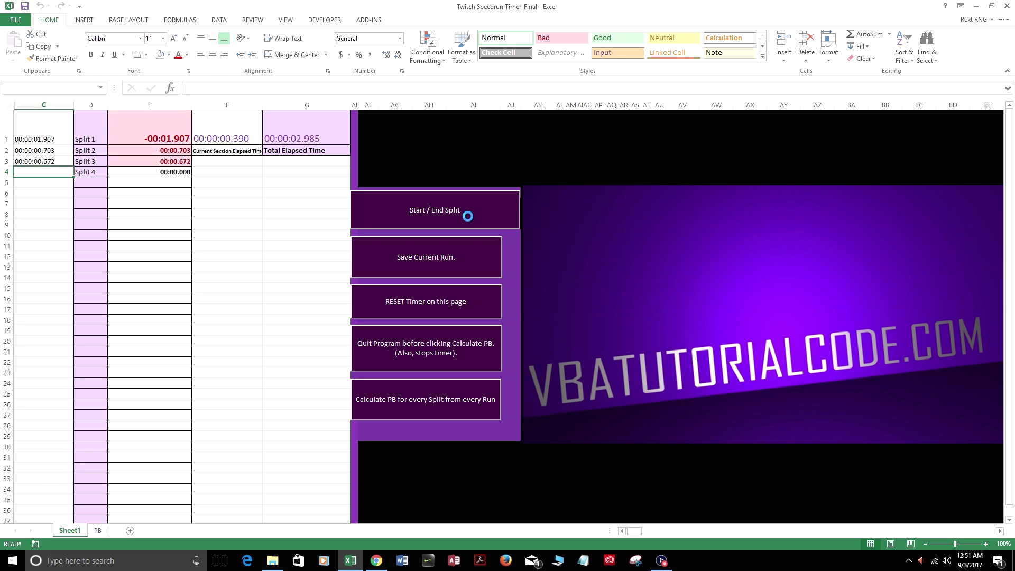
{"action": "left_click", "coordinate": [467, 216]}
{"action": "left_click", "coordinate": [468, 217]}
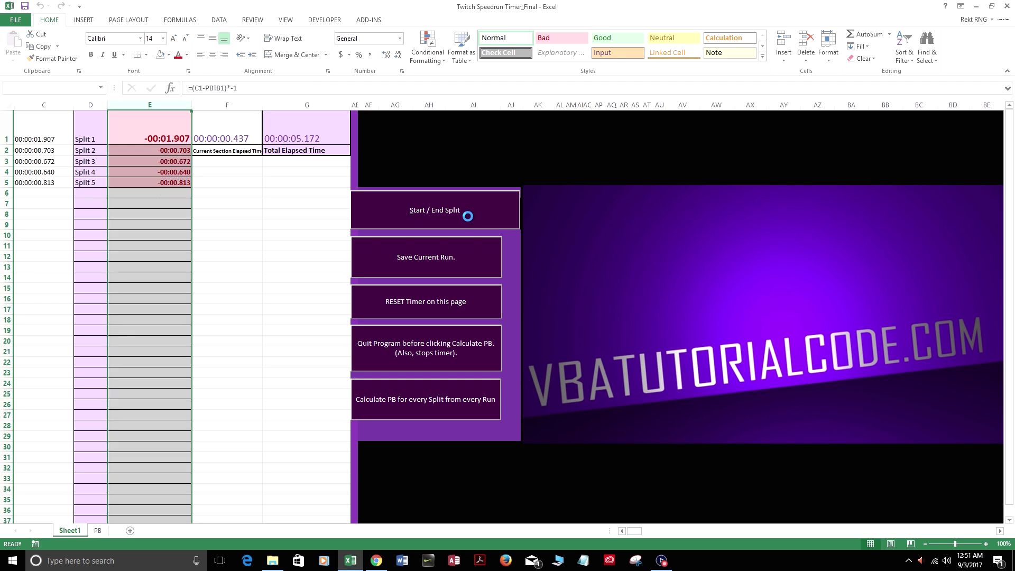
{"action": "left_click", "coordinate": [468, 217]}
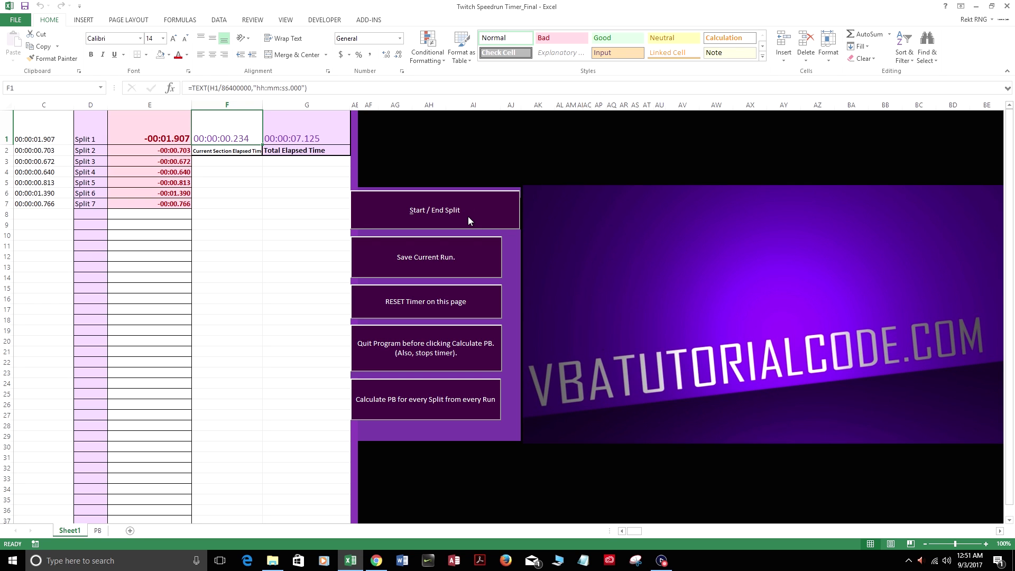
{"action": "left_click", "coordinate": [468, 217]}
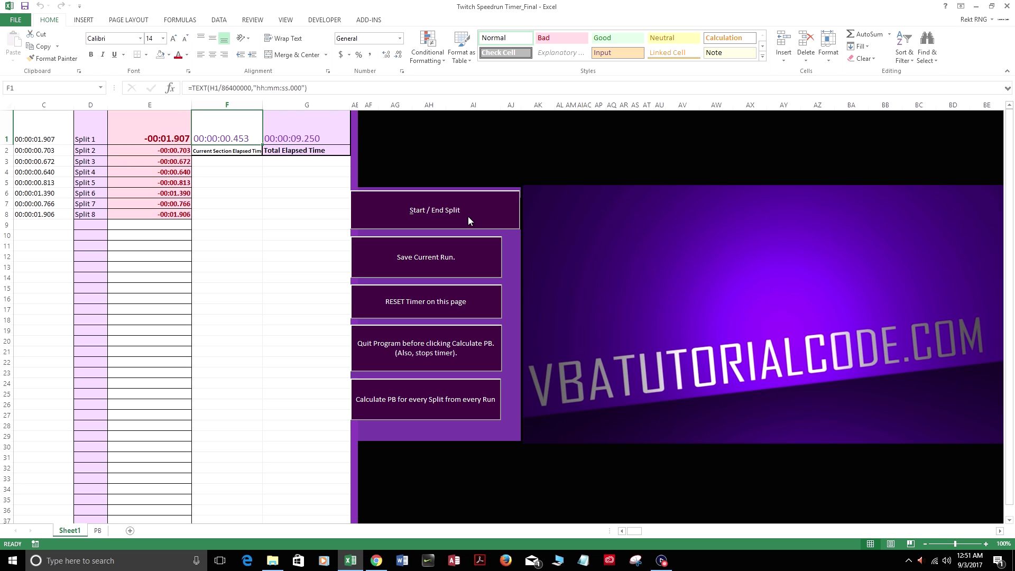
{"action": "left_click", "coordinate": [469, 217]}
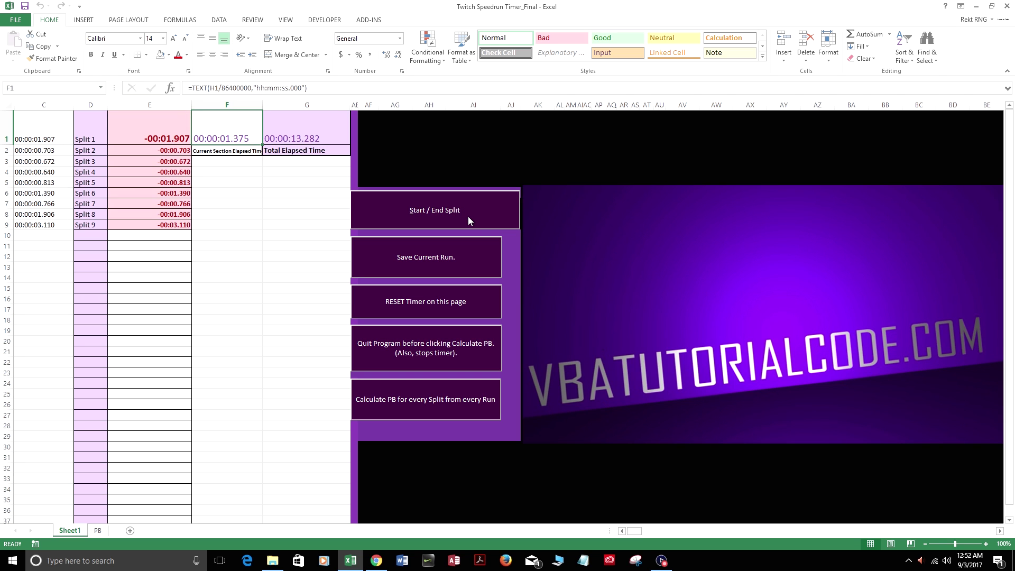
{"action": "left_click", "coordinate": [469, 216]}
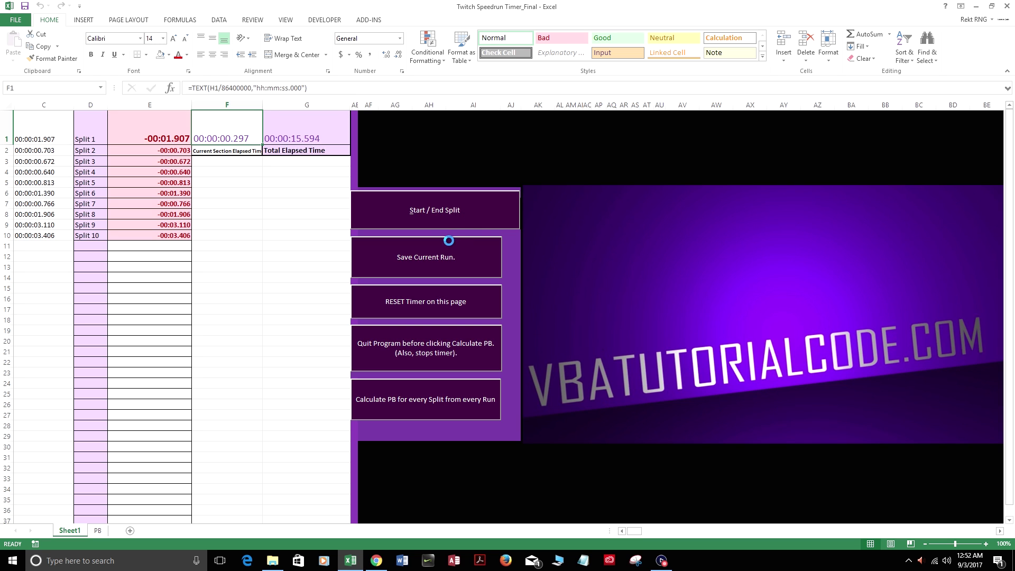
{"action": "left_click", "coordinate": [444, 256]}
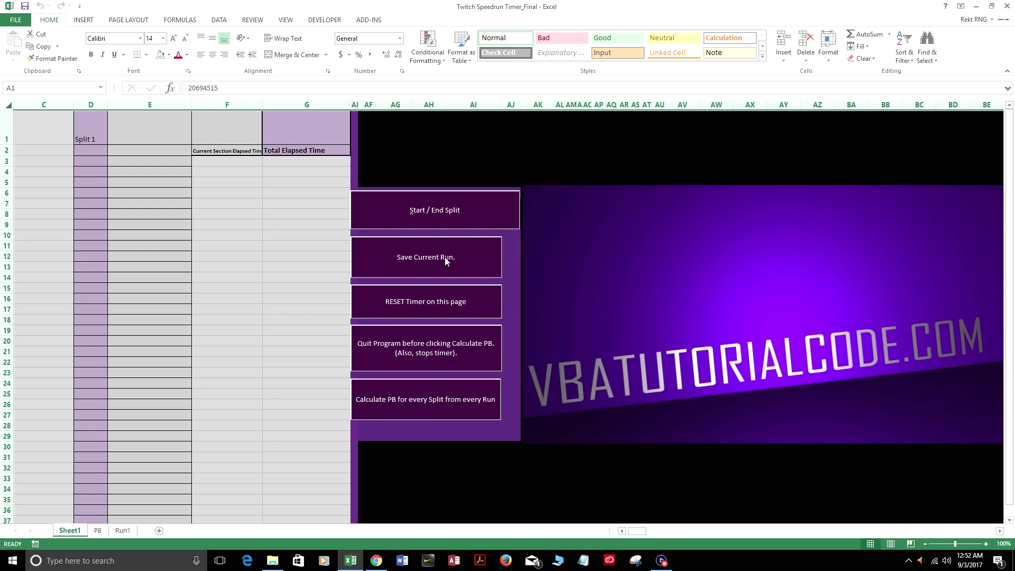
Time a second ten-split run ending at 00:00:02.078 and save it as Run2
{"action": "left_click", "coordinate": [441, 223]}
{"action": "left_click", "coordinate": [442, 222]}
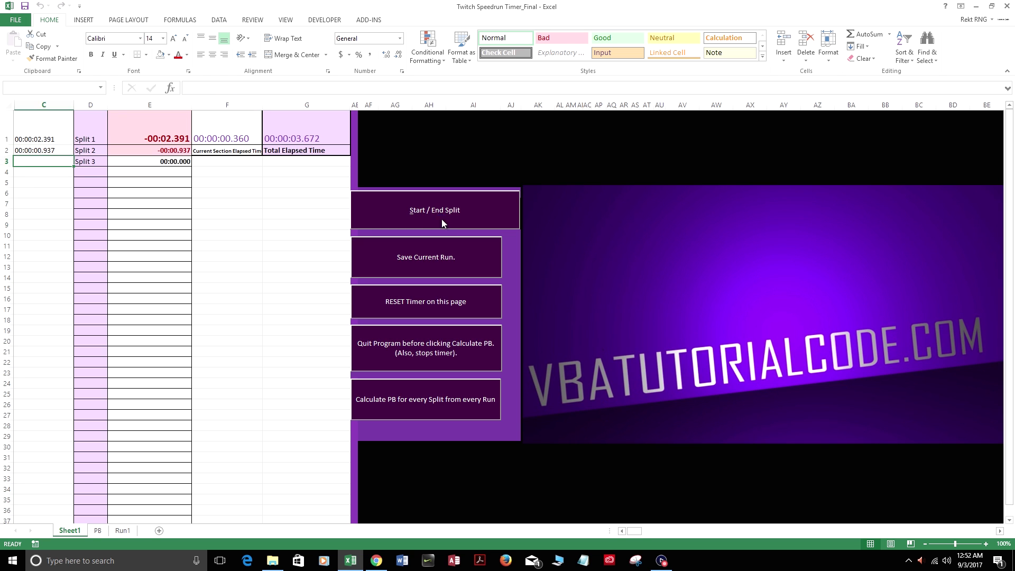
{"action": "left_click", "coordinate": [442, 223]}
{"action": "left_click", "coordinate": [442, 223]}
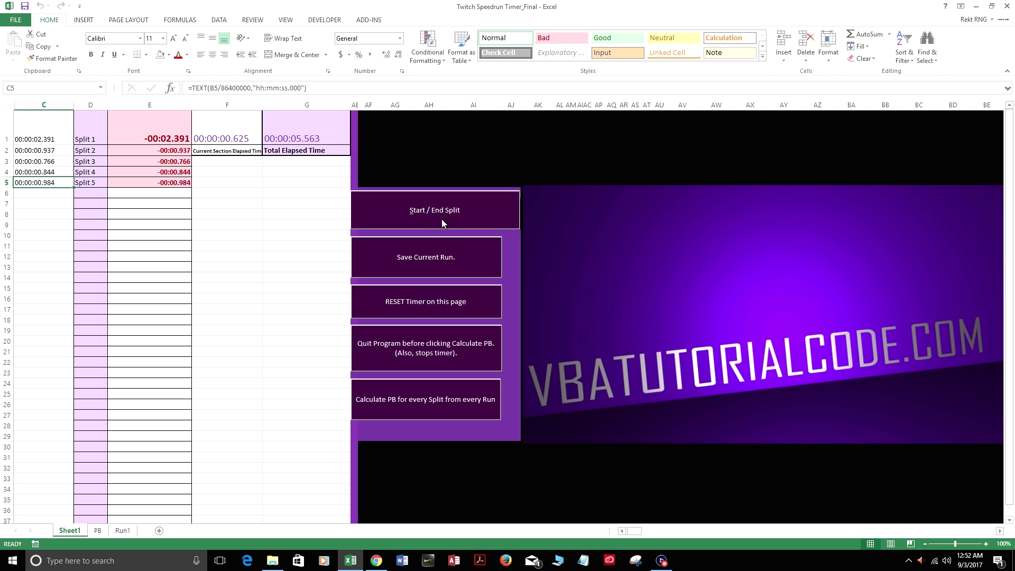
{"action": "left_click", "coordinate": [441, 224]}
{"action": "left_click", "coordinate": [441, 223]}
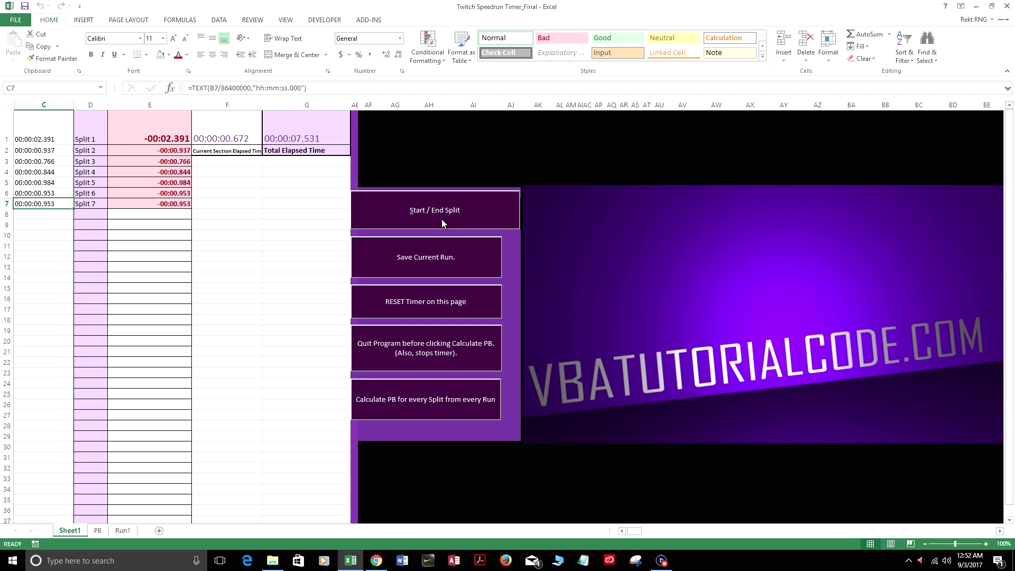
{"action": "left_click", "coordinate": [442, 221]}
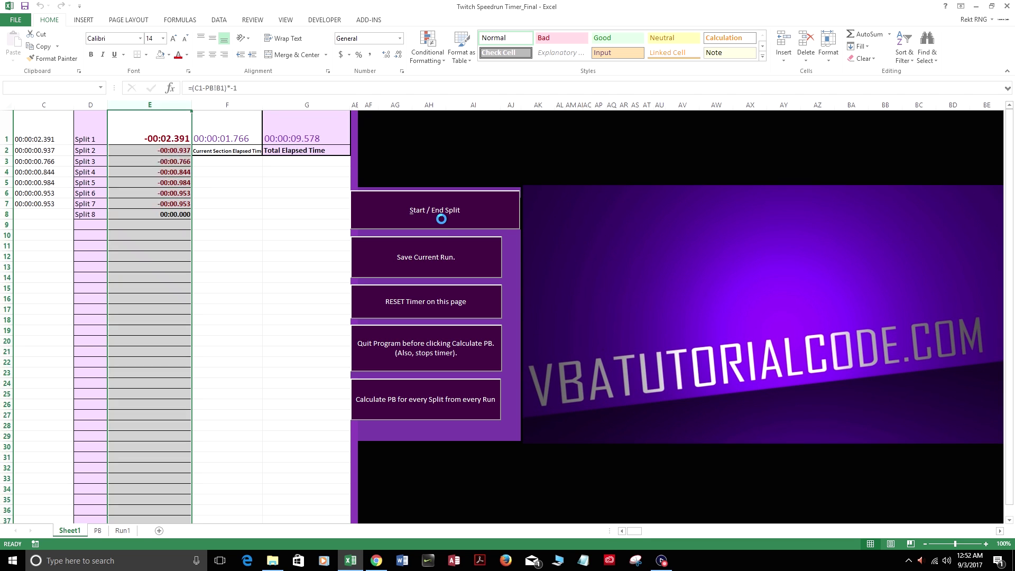
{"action": "left_click", "coordinate": [442, 220]}
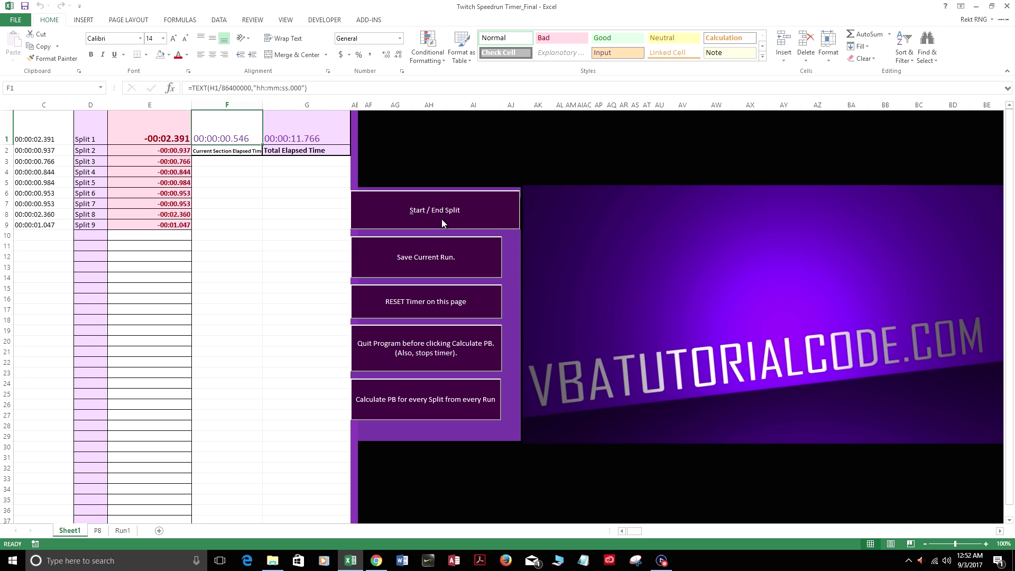
{"action": "left_click", "coordinate": [442, 220]}
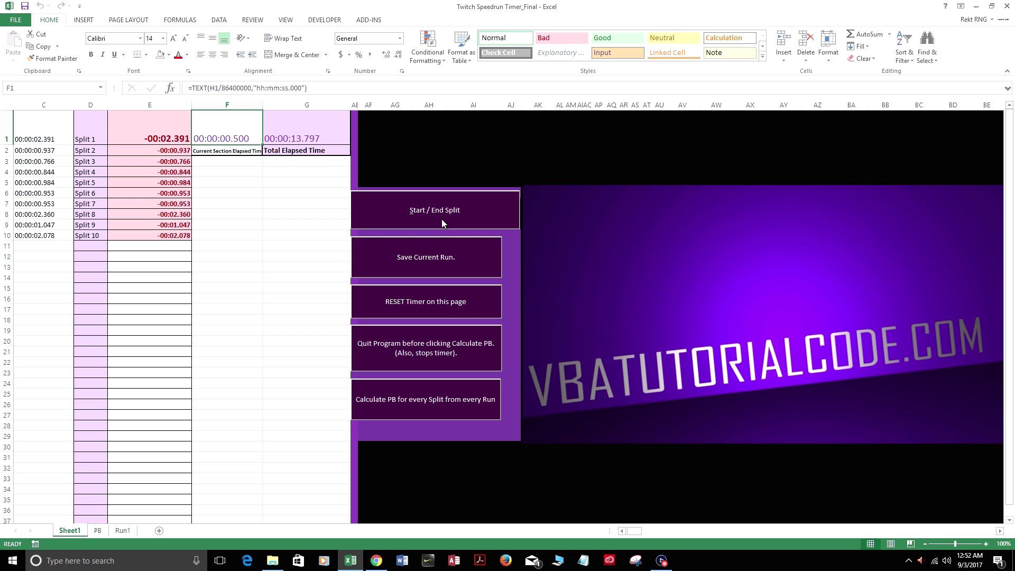
{"action": "left_click", "coordinate": [446, 260]}
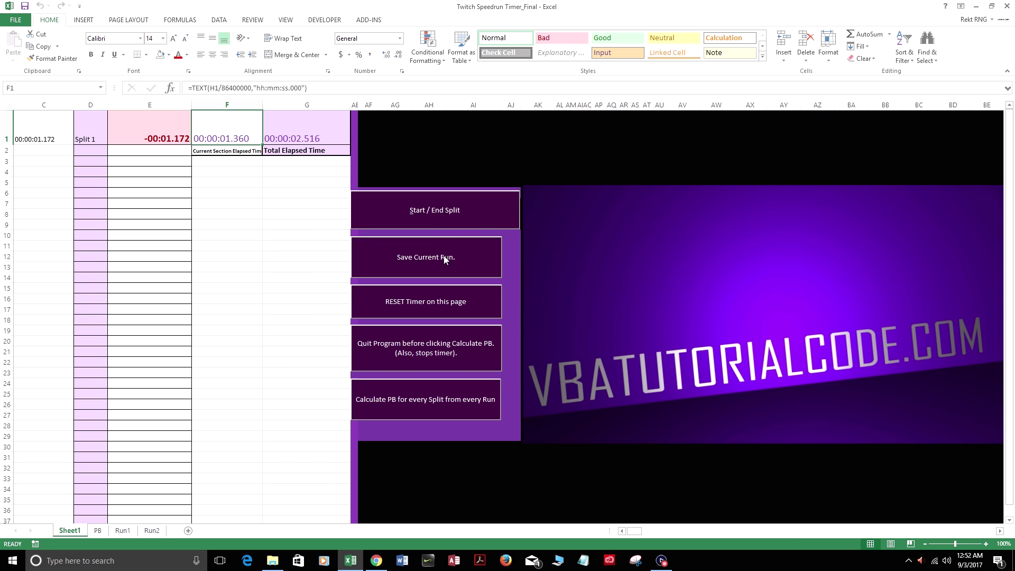
Record and save a six-split run as Run3, then time and save a two-split run
{"action": "key", "text": "space"}
{"action": "key", "text": "space"}
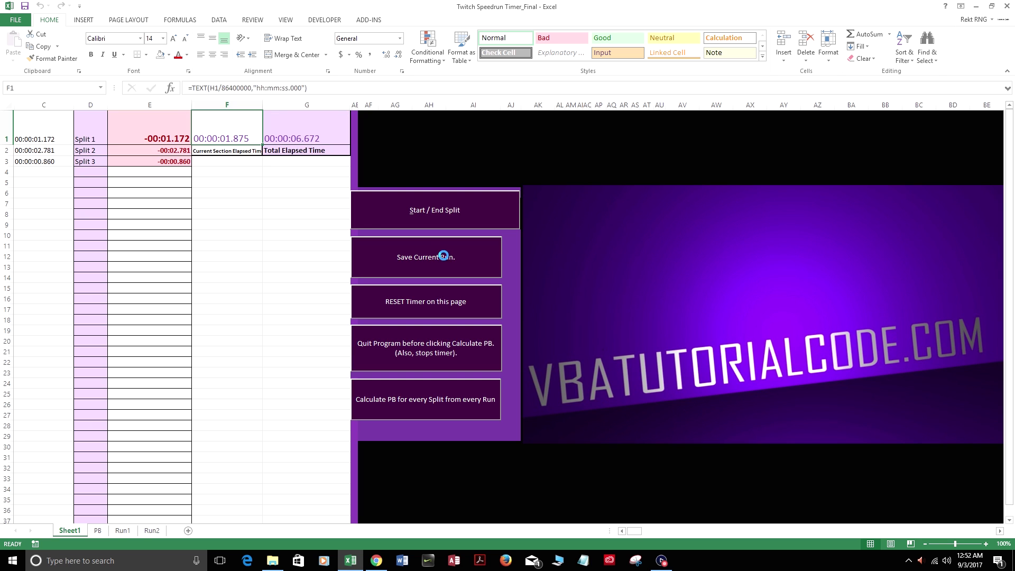
{"action": "key", "text": "space"}
{"action": "key", "text": "space"}
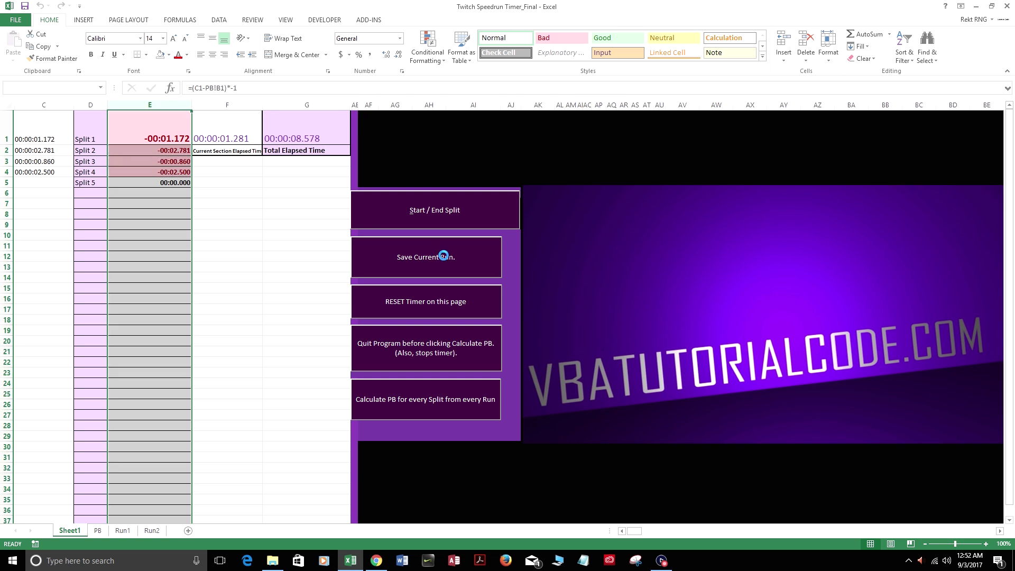
{"action": "key", "text": "space"}
{"action": "left_click", "coordinate": [444, 255]}
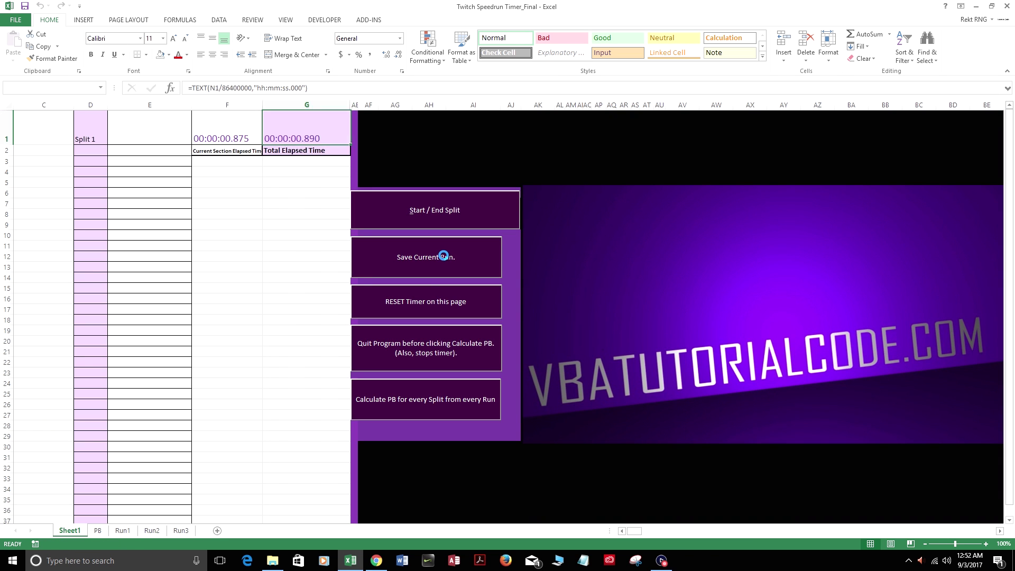
{"action": "key", "text": "space"}
{"action": "key", "text": "space"}
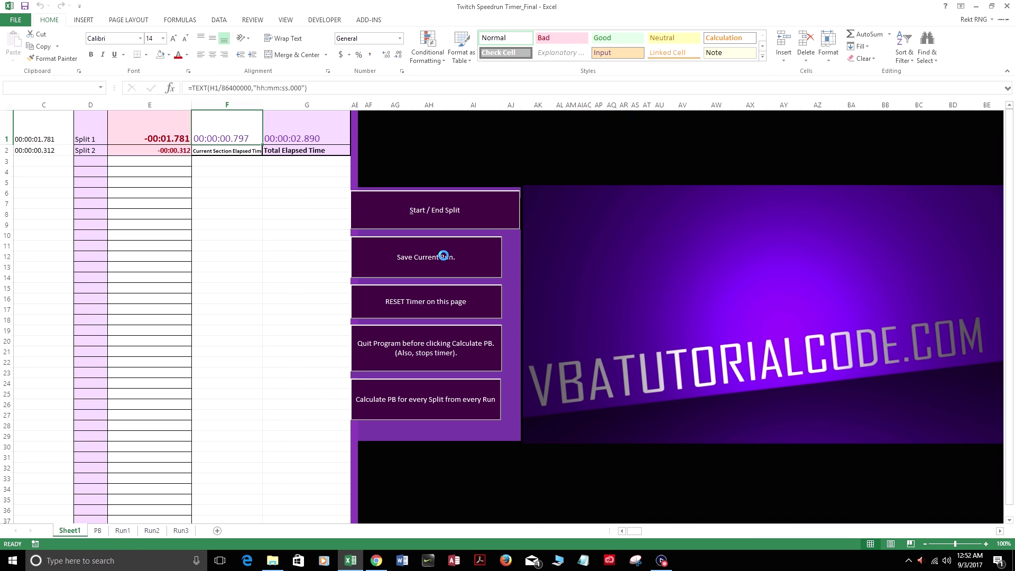
{"action": "left_click", "coordinate": [444, 255]}
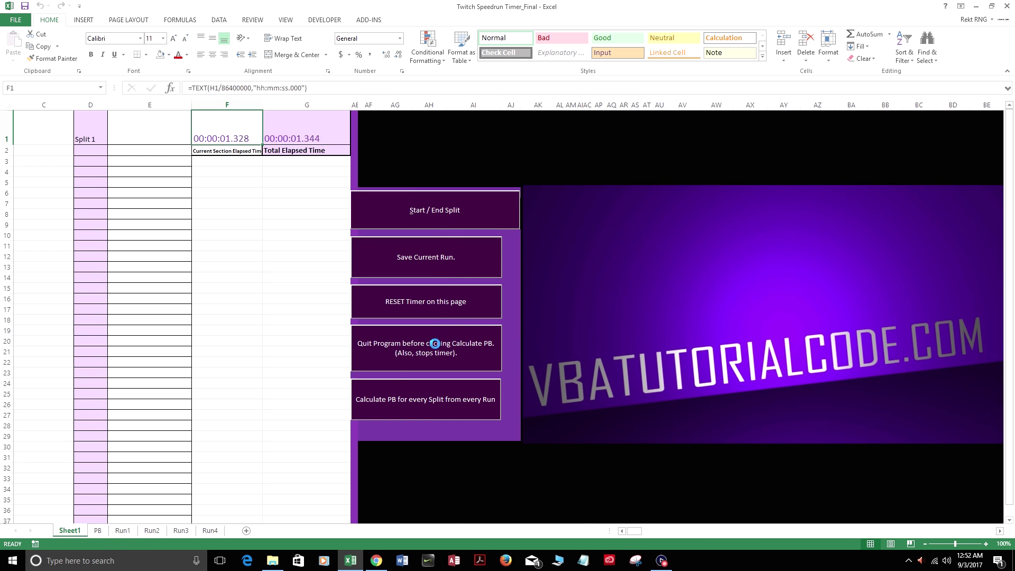
Quit the timer and calculate PB best times for every split, Split 1 at 00:01.172
{"action": "left_click", "coordinate": [432, 349]}
{"action": "left_click", "coordinate": [406, 403]}
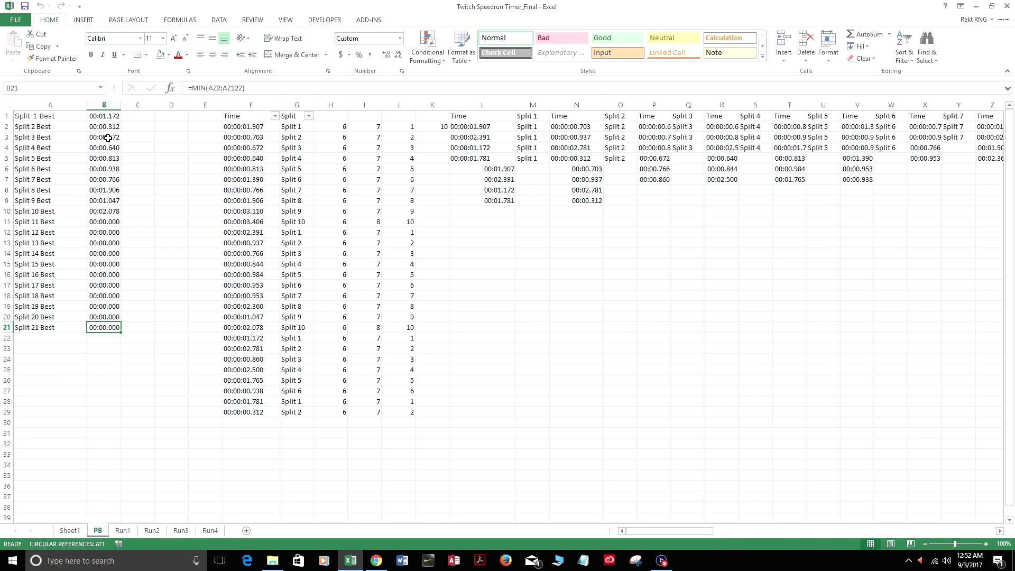
Select PB columns A–B and filter the Split column to show only Split 1
{"action": "left_click", "coordinate": [59, 108]}
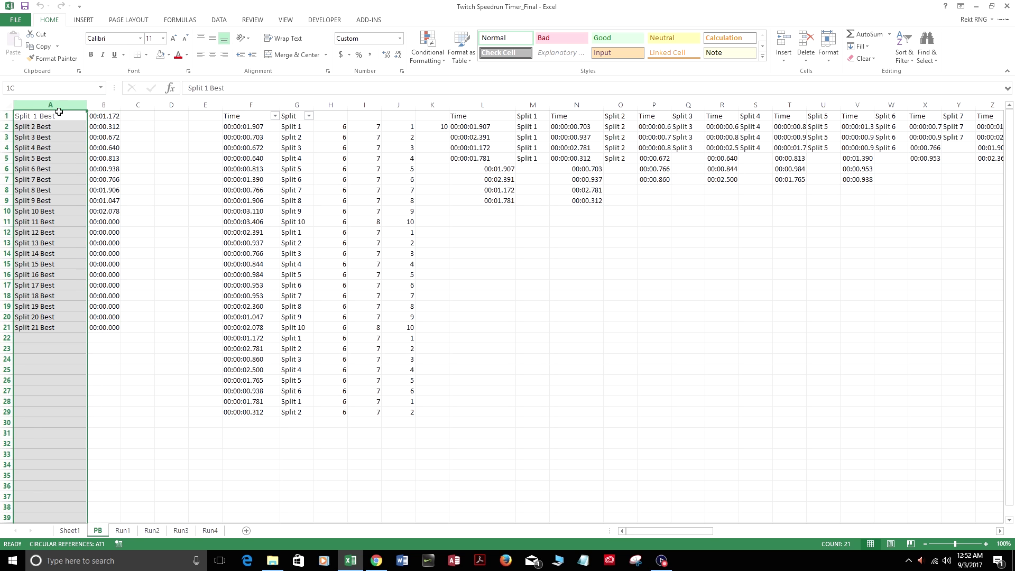
{"action": "left_click_drag", "start_coordinate": [59, 111], "coordinate": [106, 108]}
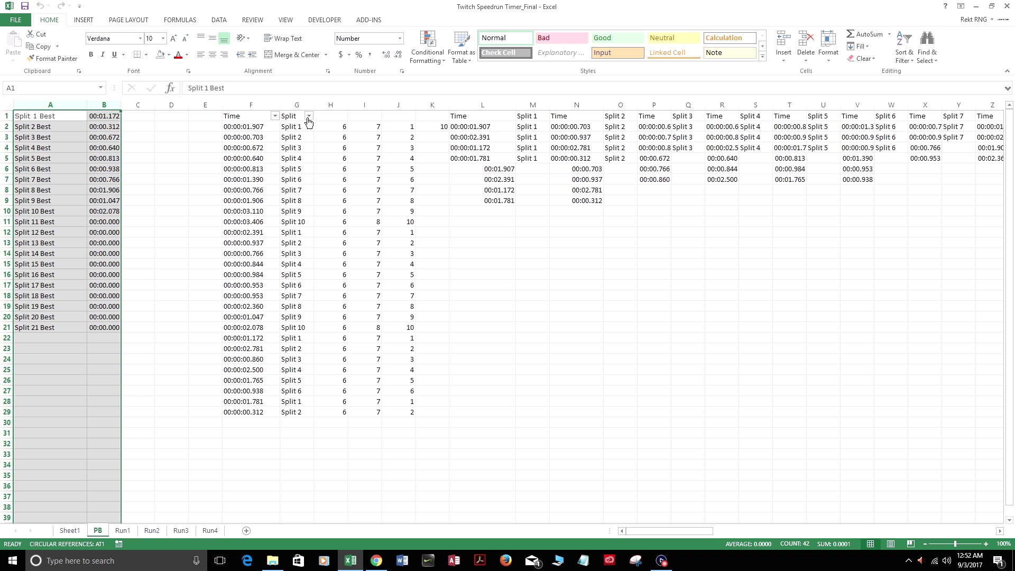
{"action": "left_click", "coordinate": [309, 117]}
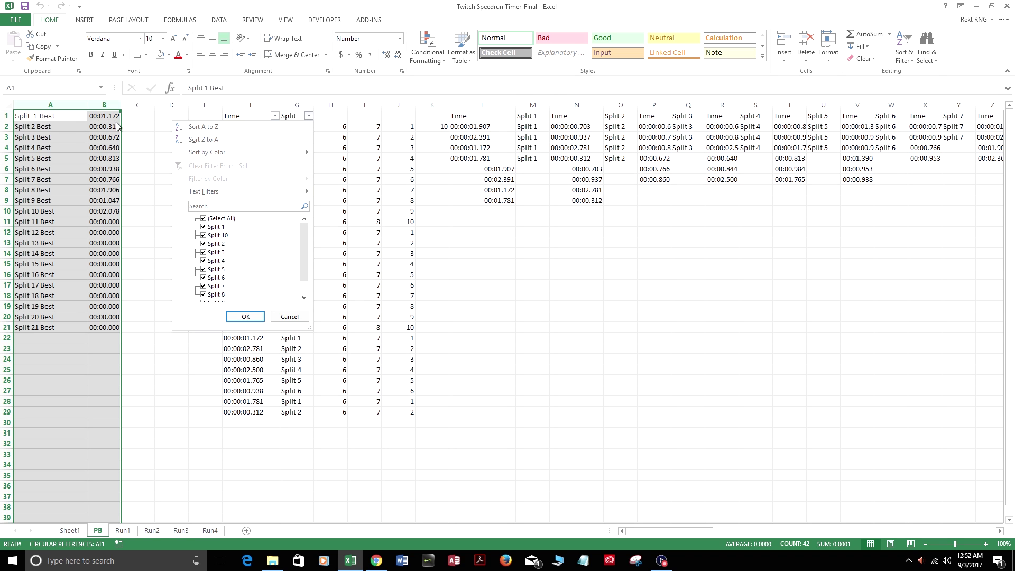
{"action": "left_click", "coordinate": [203, 219]}
{"action": "left_click", "coordinate": [246, 318]}
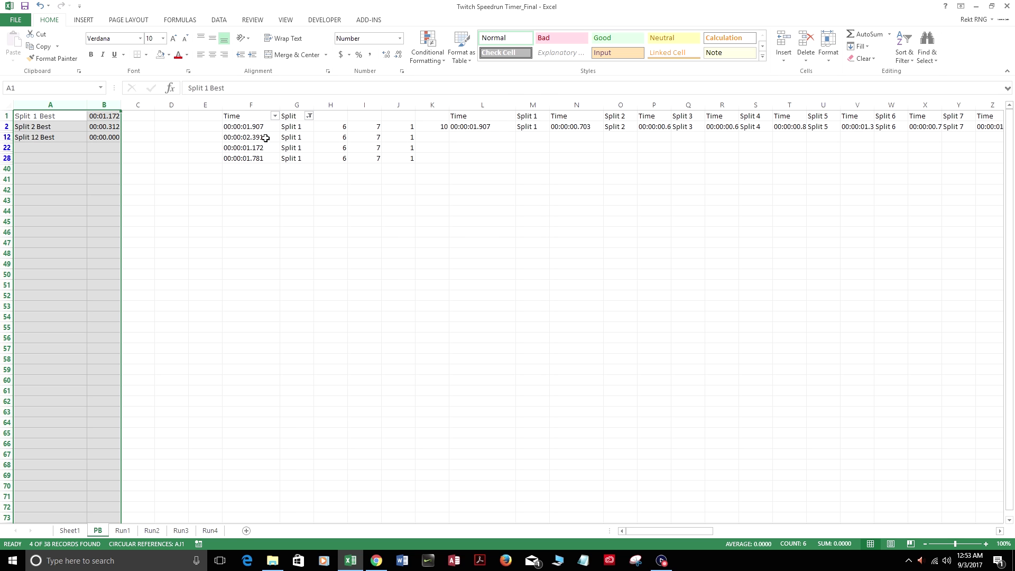
Reset the Split filter to (Select All) and return to Sheet1's timer
{"action": "left_click", "coordinate": [310, 117]}
{"action": "left_click", "coordinate": [222, 219]}
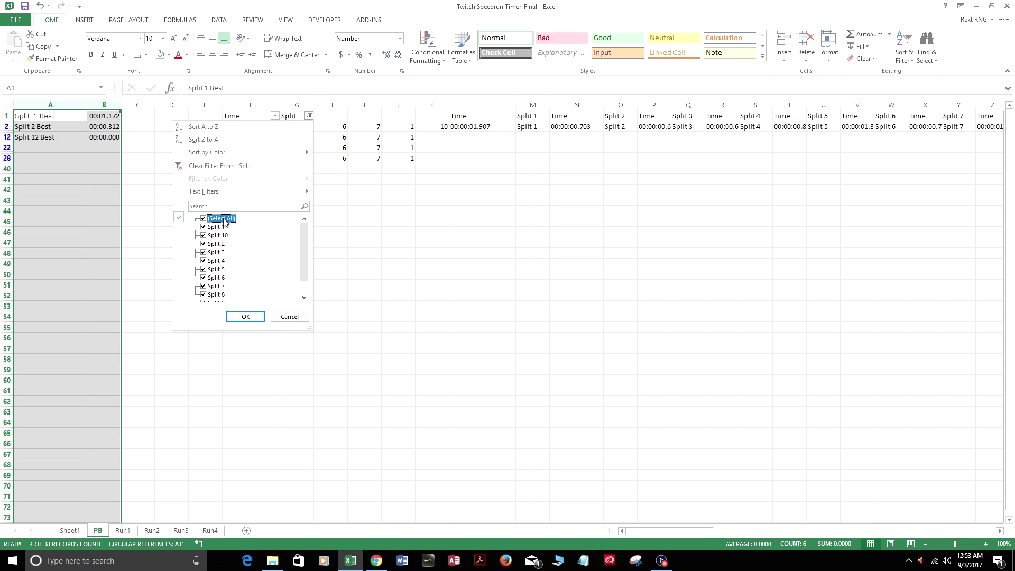
{"action": "left_click", "coordinate": [246, 316]}
{"action": "left_click", "coordinate": [70, 530]}
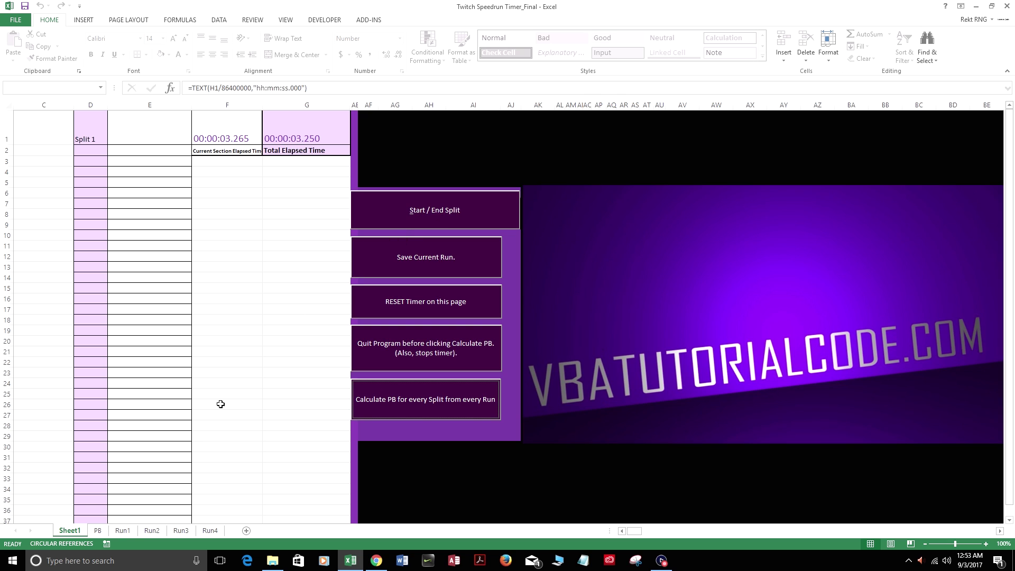
Check the MIN best-time formula in PB column B, then return to Sheet1
{"action": "left_click", "coordinate": [97, 529]}
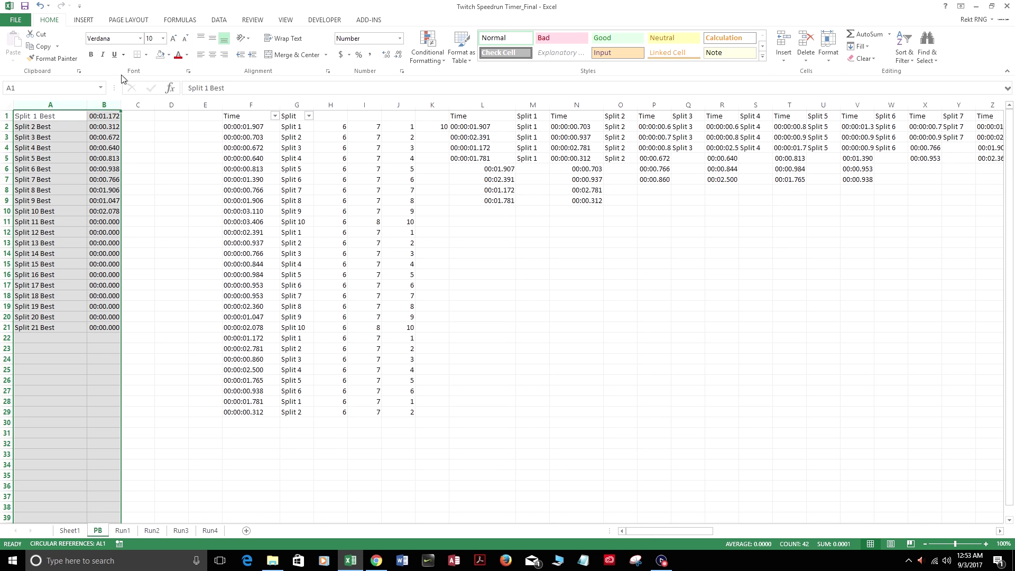
{"action": "left_click", "coordinate": [104, 104]}
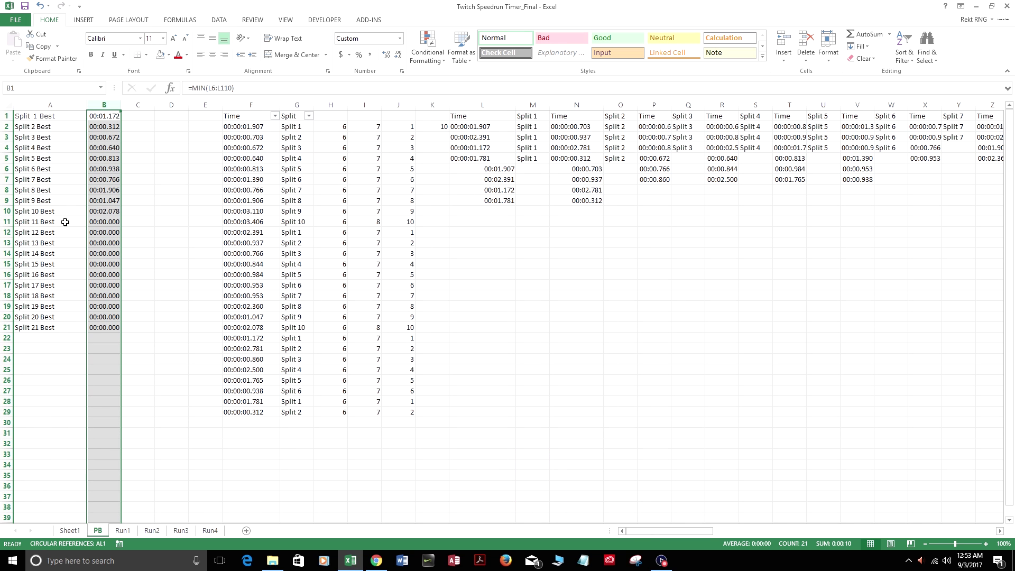
{"action": "left_click", "coordinate": [69, 530]}
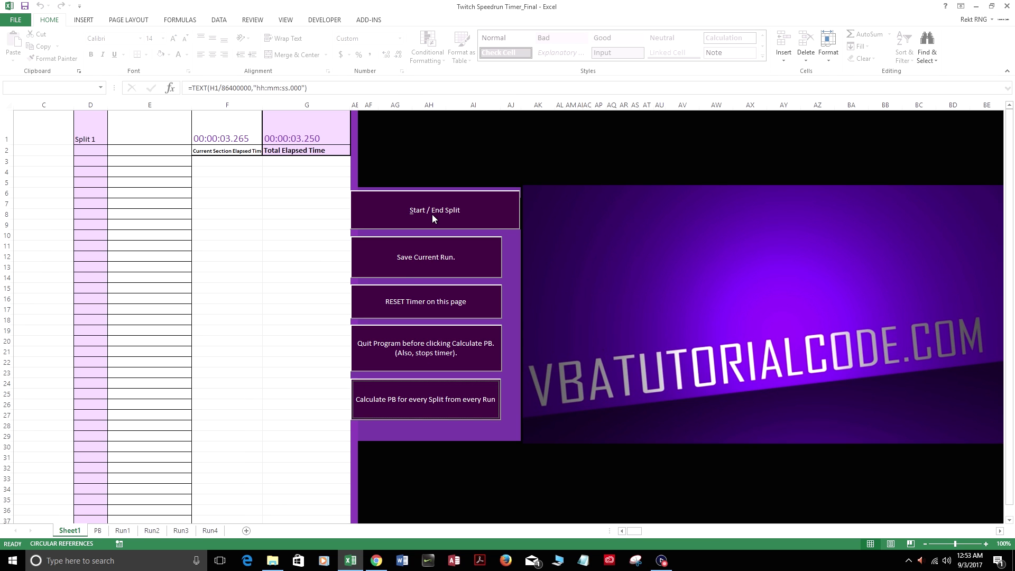
Record a new 23-split run, each split showing its difference from PB best
{"action": "left_click", "coordinate": [432, 214]}
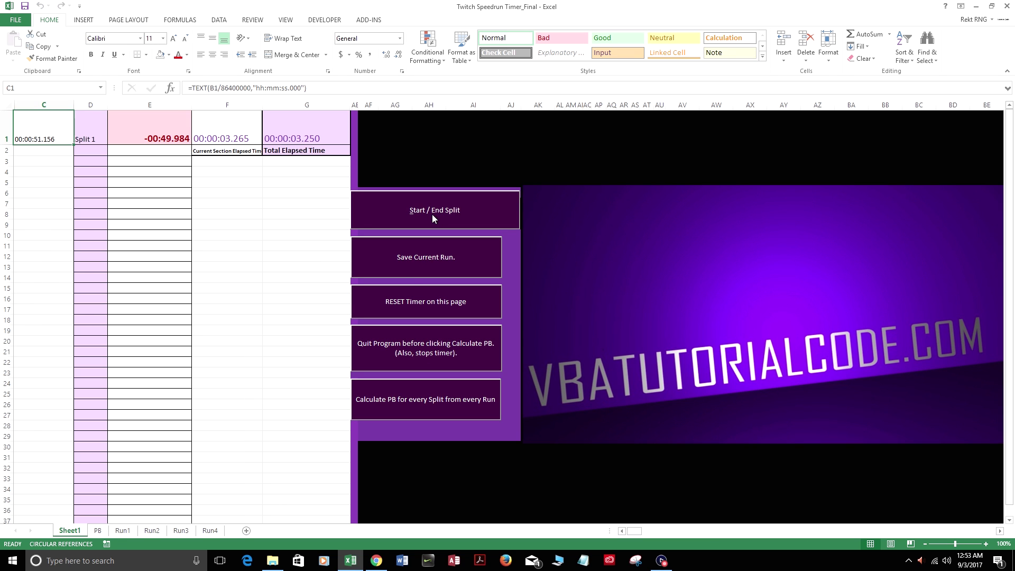
{"action": "left_click", "coordinate": [432, 214]}
{"action": "left_click", "coordinate": [432, 214]}
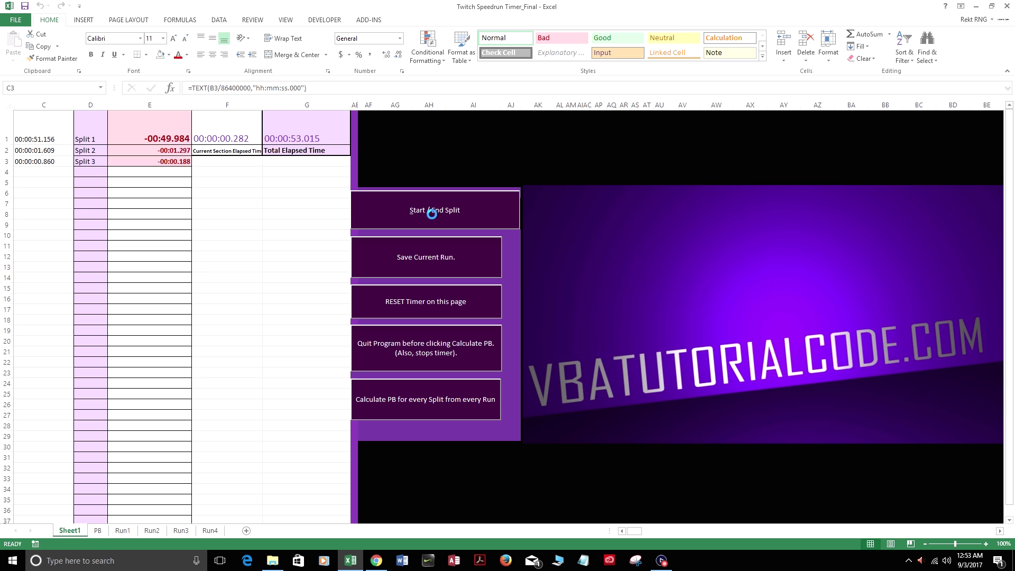
{"action": "left_click", "coordinate": [433, 213]}
{"action": "left_click", "coordinate": [431, 212]}
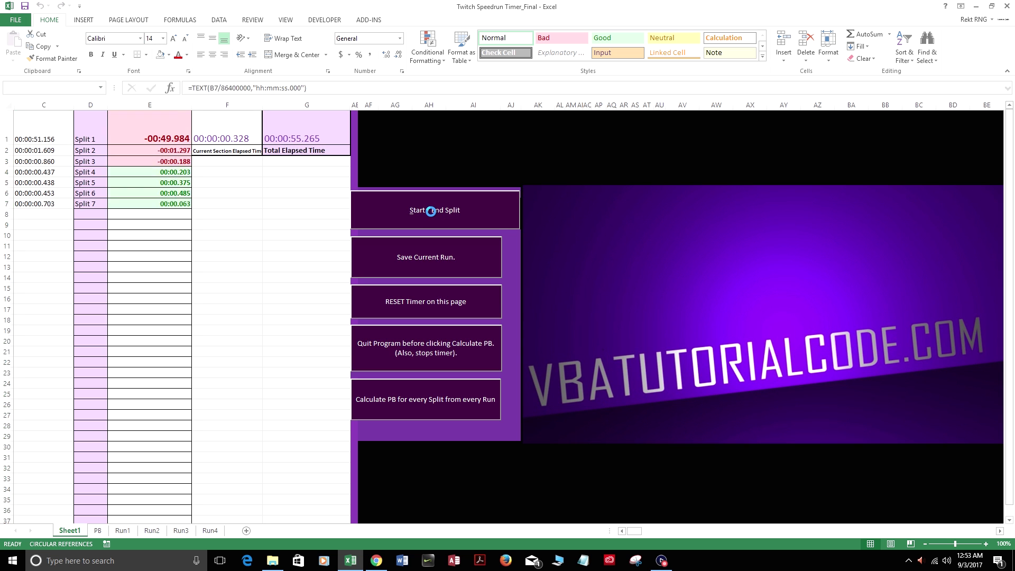
{"action": "left_click", "coordinate": [430, 211]}
{"action": "left_click", "coordinate": [431, 211]}
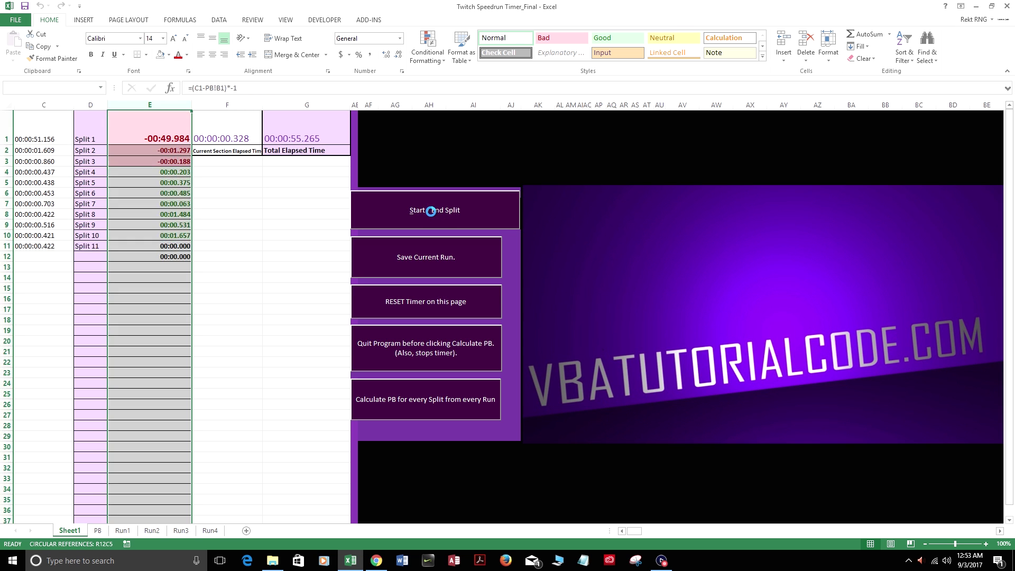
{"action": "left_click", "coordinate": [431, 211]}
{"action": "left_click", "coordinate": [431, 211]}
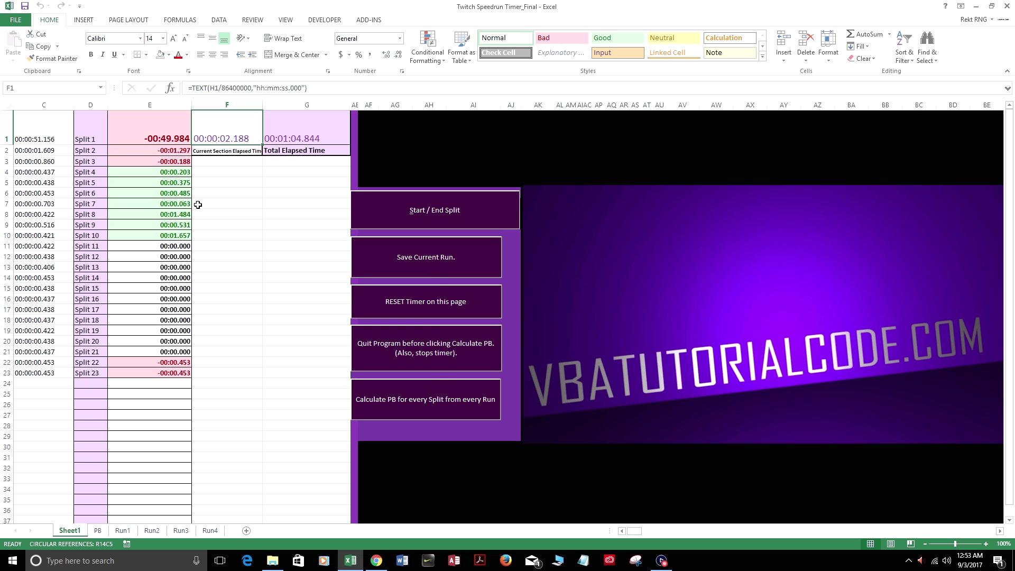
Inspect Sheet1's E2 and C8 formulas and select the Split 8 Best row A8:B8 on PB
{"action": "left_click", "coordinate": [190, 140]}
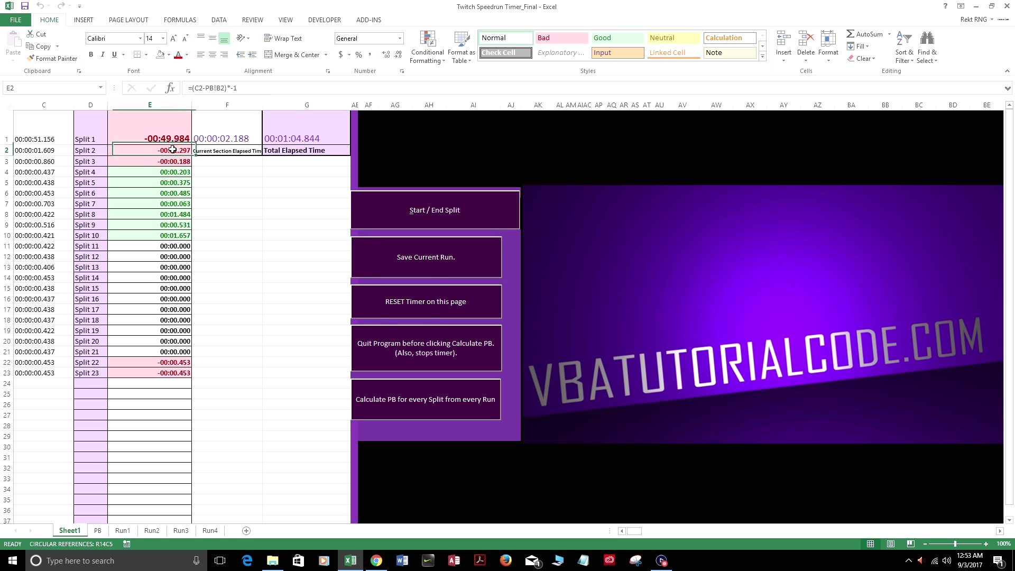
{"action": "key", "text": "Down"}
{"action": "left_click", "coordinate": [42, 213]}
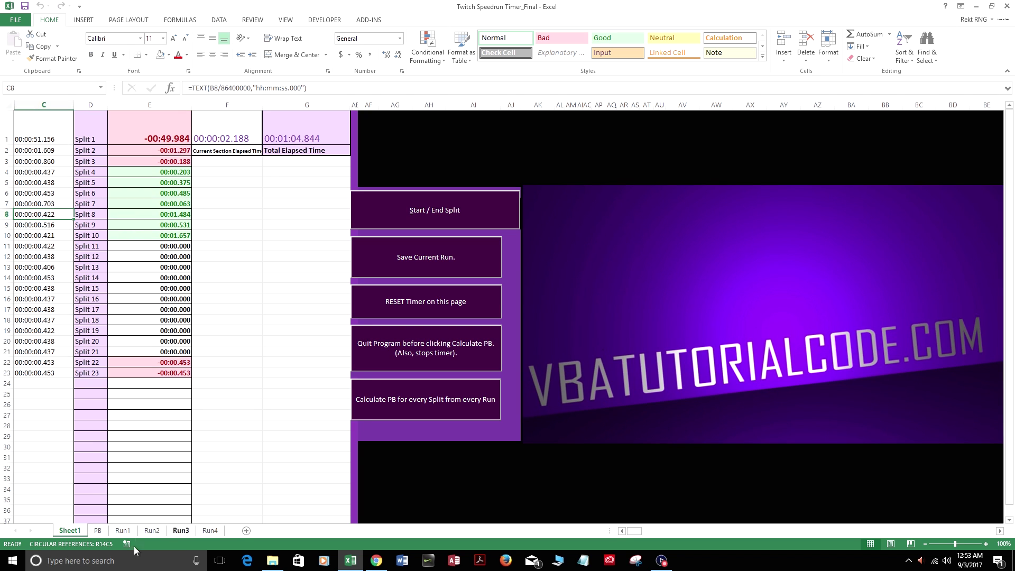
{"action": "left_click", "coordinate": [97, 530]}
{"action": "left_click_drag", "start_coordinate": [44, 191], "coordinate": [111, 190]}
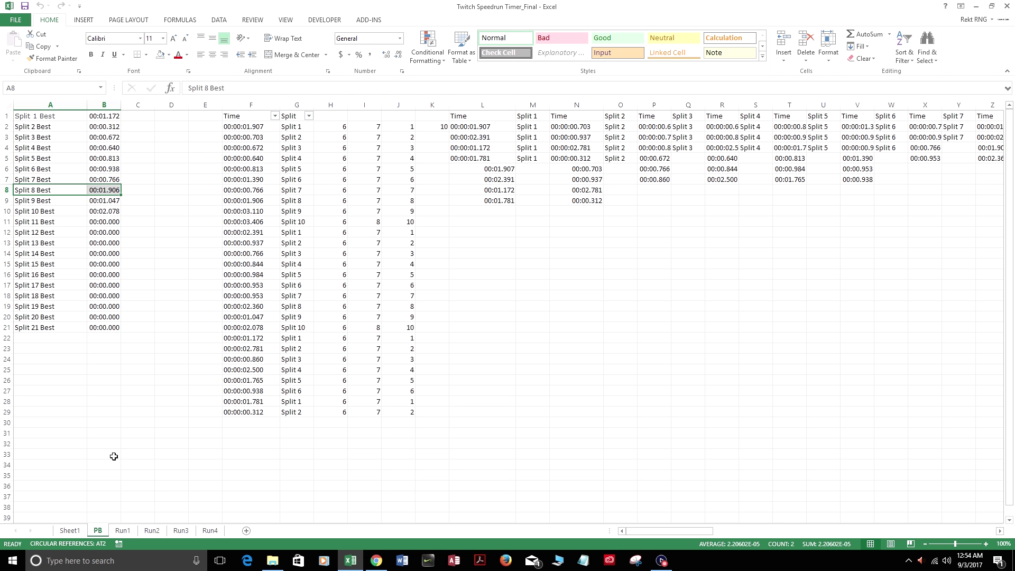
Inspect Sheet1's E8, C8, E9, E4 and E2 formulas, then view the Run2 sheet
{"action": "left_click", "coordinate": [68, 531]}
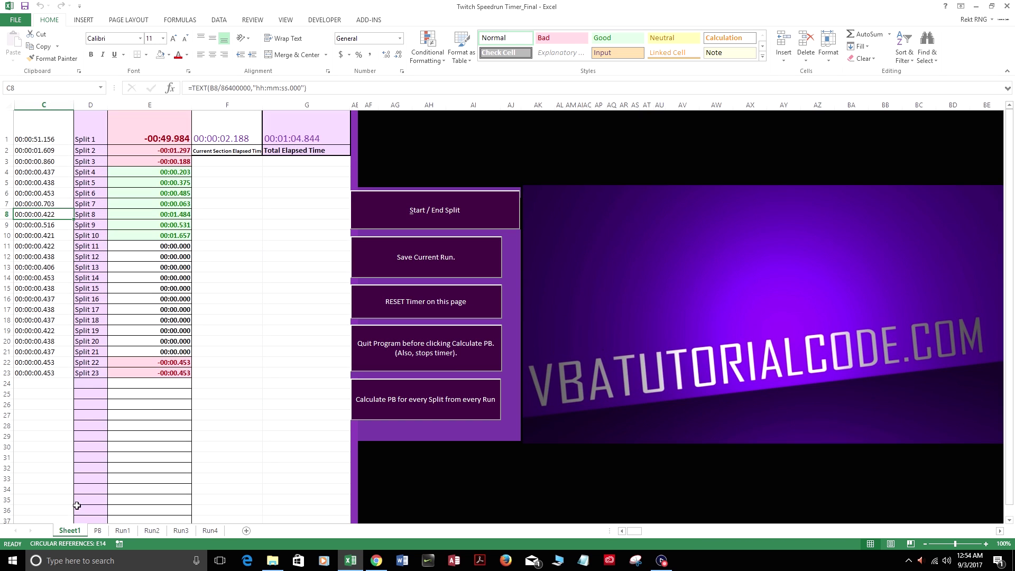
{"action": "left_click", "coordinate": [183, 216]}
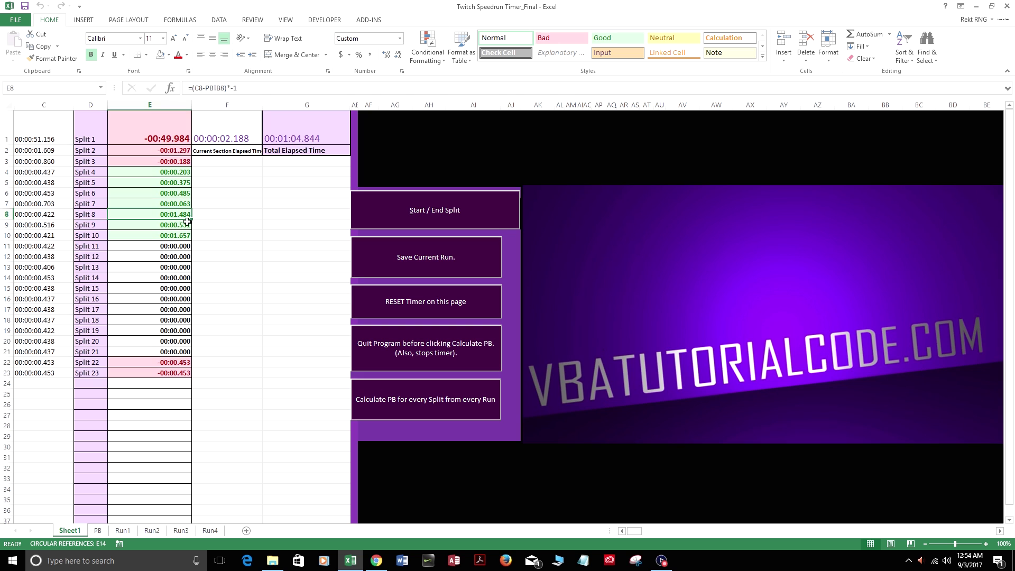
{"action": "left_click", "coordinate": [60, 212]}
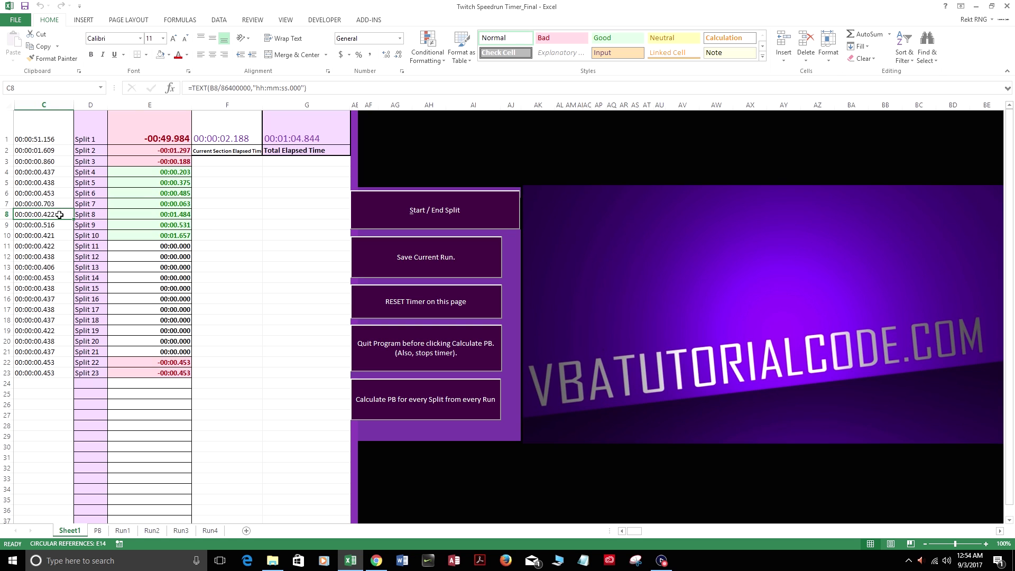
{"action": "left_click", "coordinate": [149, 225]}
{"action": "left_click", "coordinate": [155, 173]}
{"action": "left_click", "coordinate": [160, 151]}
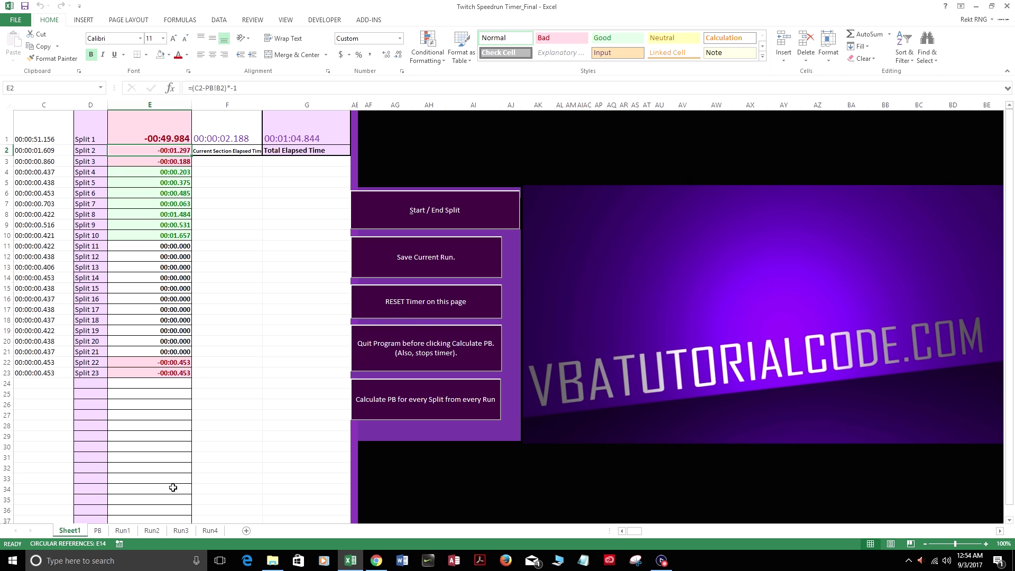
{"action": "left_click", "coordinate": [122, 530]}
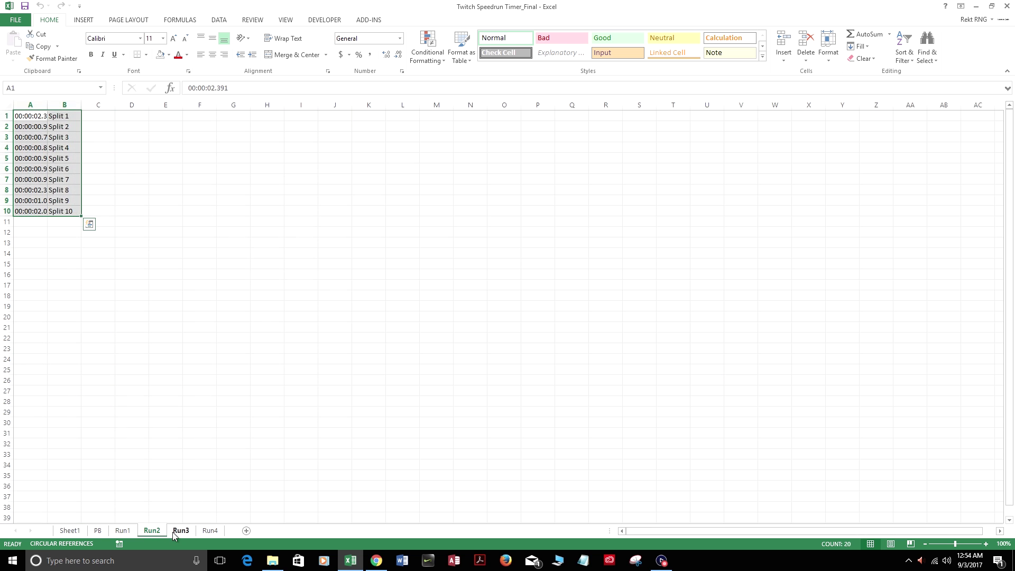
Filter PB to only Split 8's two records, select their times F9:F19, and return to Sheet1
{"action": "left_click", "coordinate": [180, 530]}
{"action": "left_click", "coordinate": [122, 530]}
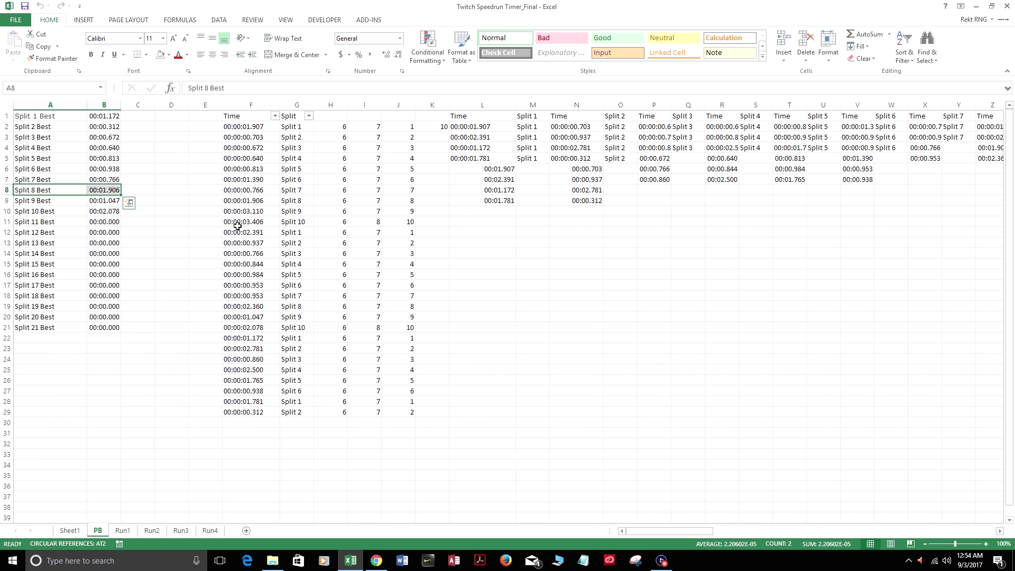
{"action": "left_click", "coordinate": [309, 118]}
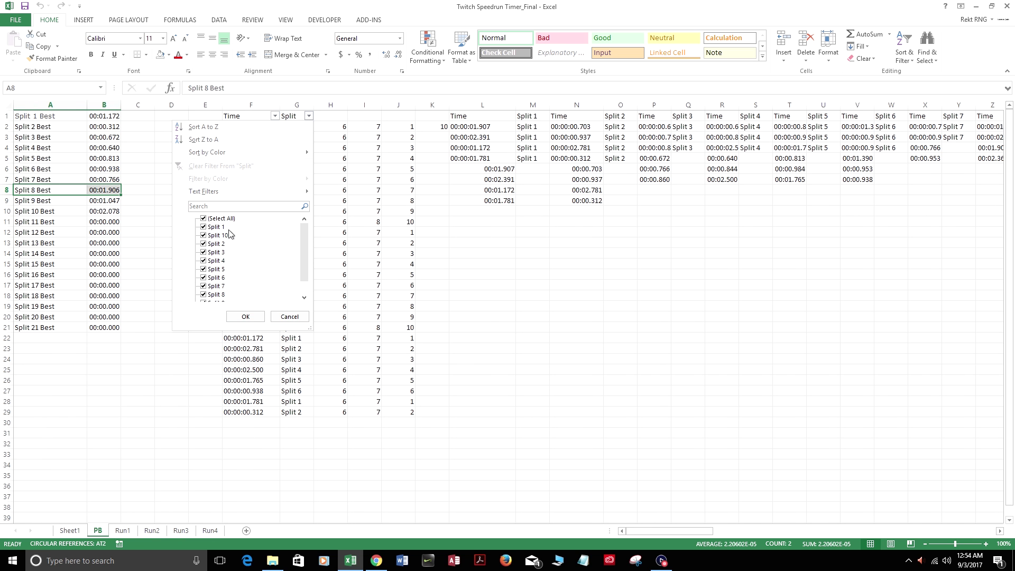
{"action": "left_click", "coordinate": [222, 219]}
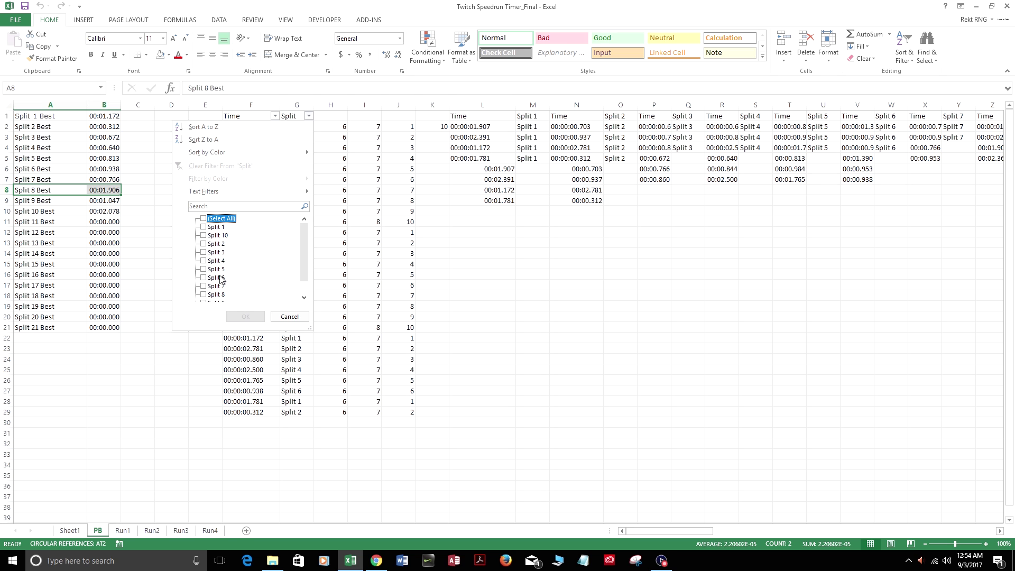
{"action": "left_click", "coordinate": [216, 294]}
{"action": "left_click", "coordinate": [245, 317]}
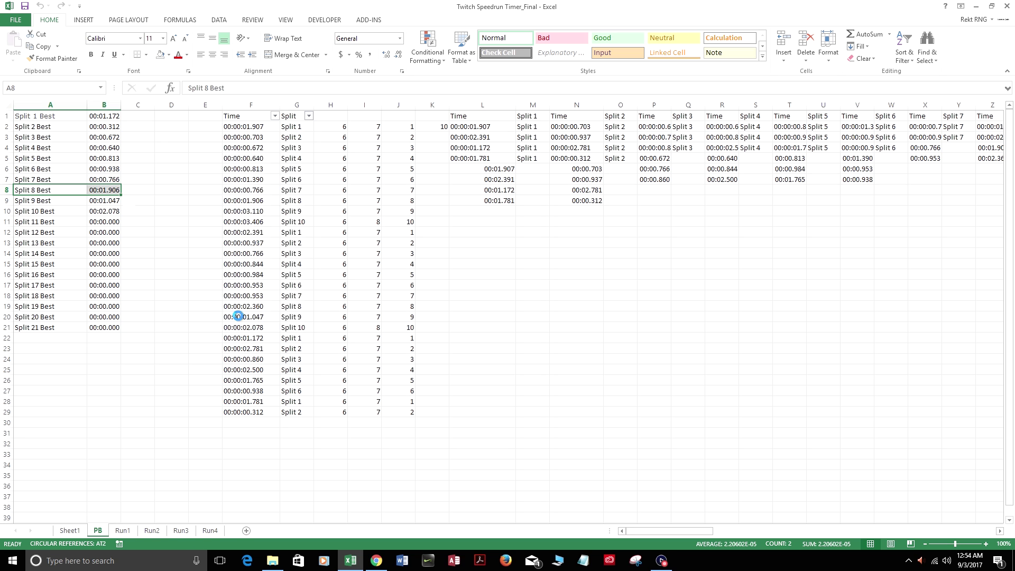
{"action": "left_click_drag", "start_coordinate": [260, 128], "coordinate": [261, 135]}
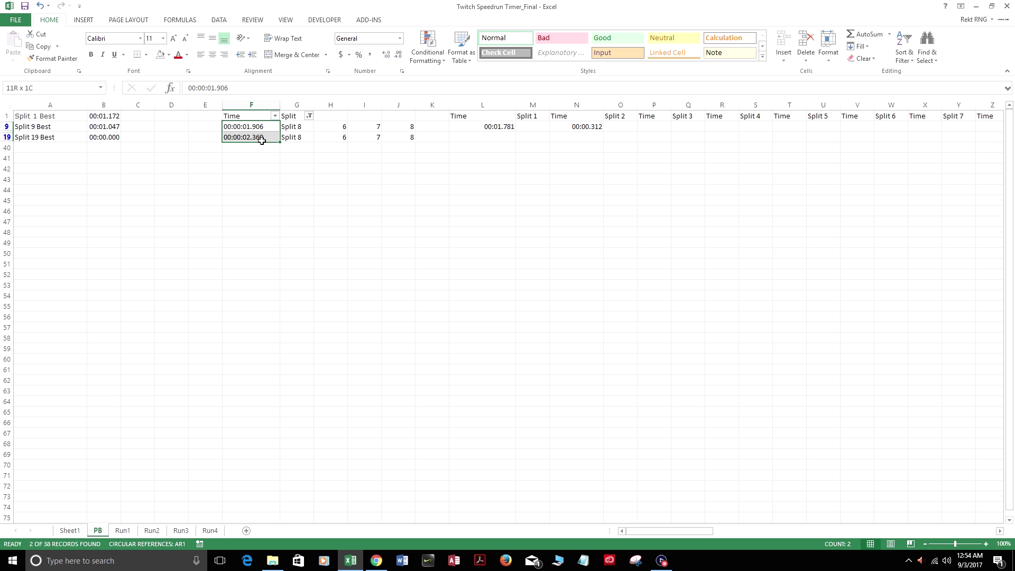
{"action": "left_click", "coordinate": [71, 529]}
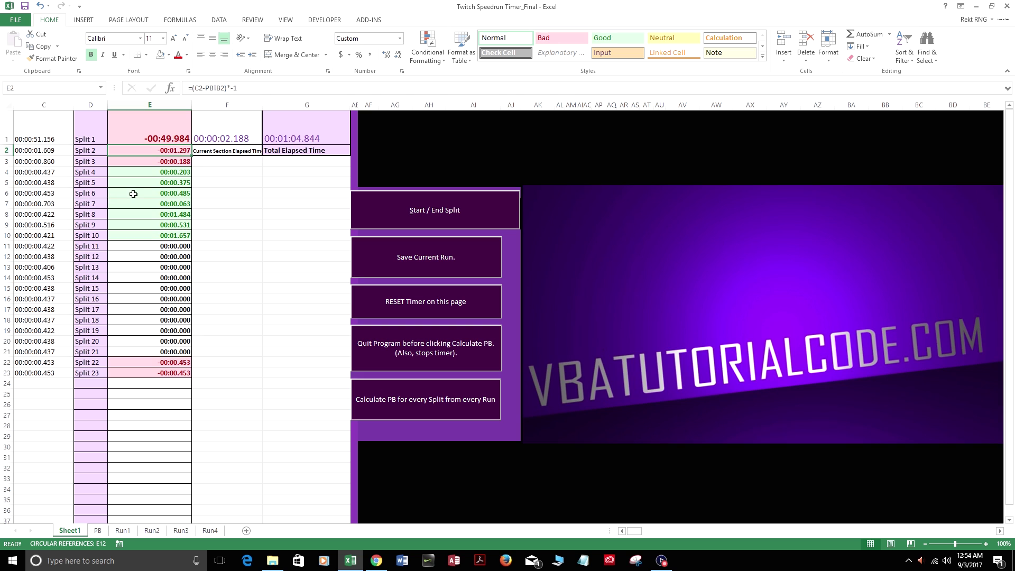
Check Split 8's time formula in C8 and bring up the Game Capture HD window
{"action": "left_click", "coordinate": [48, 211]}
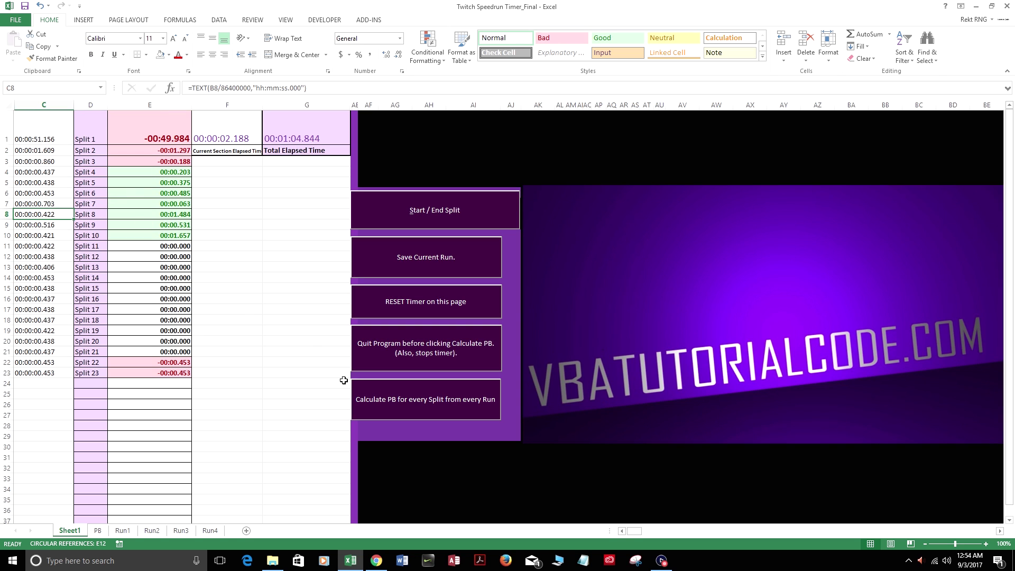
{"action": "left_click", "coordinate": [663, 561]}
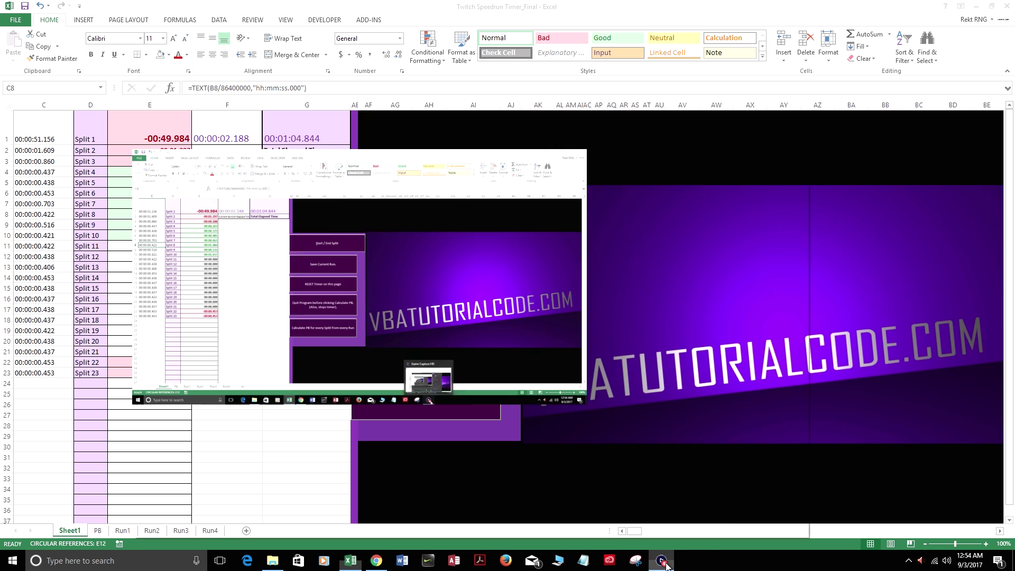